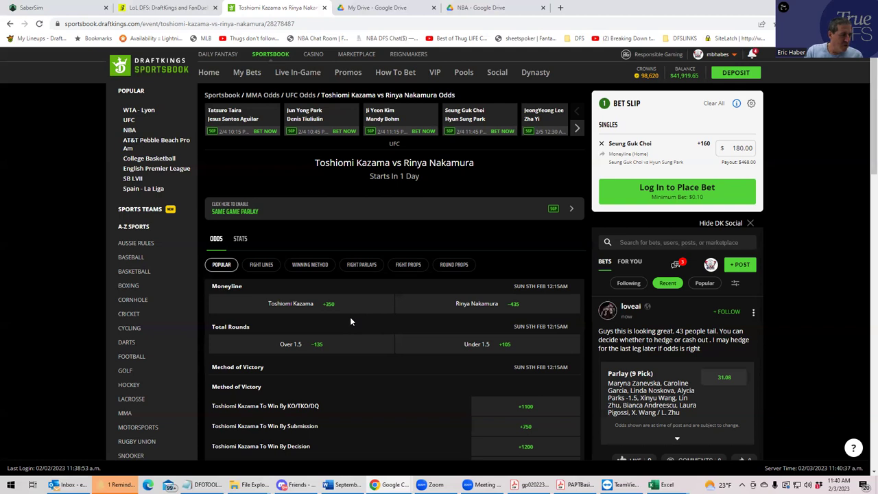
# - Add the Rinya Nakamura Round 2 finish from the Kazama vs Nakamura round props to the bet slip with a $180 stake
pyautogui.click(449, 266)
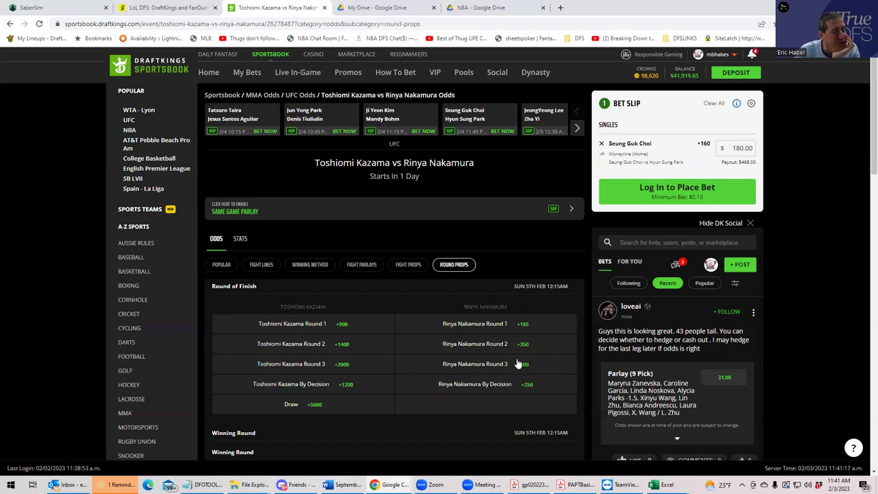
pyautogui.click(465, 348)
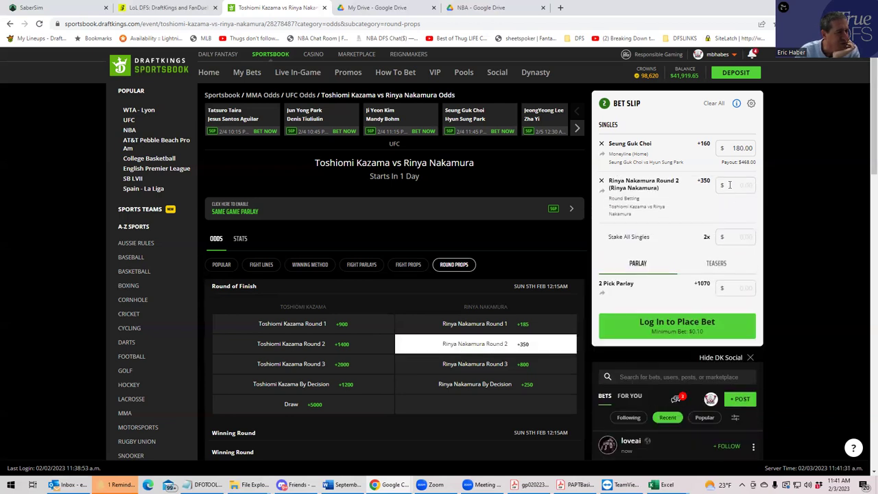
pyautogui.write('180')
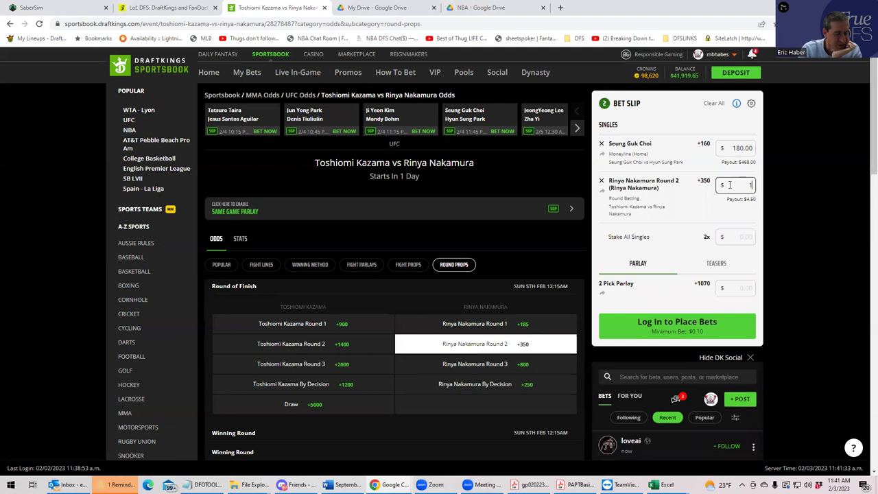
pyautogui.click(708, 218)
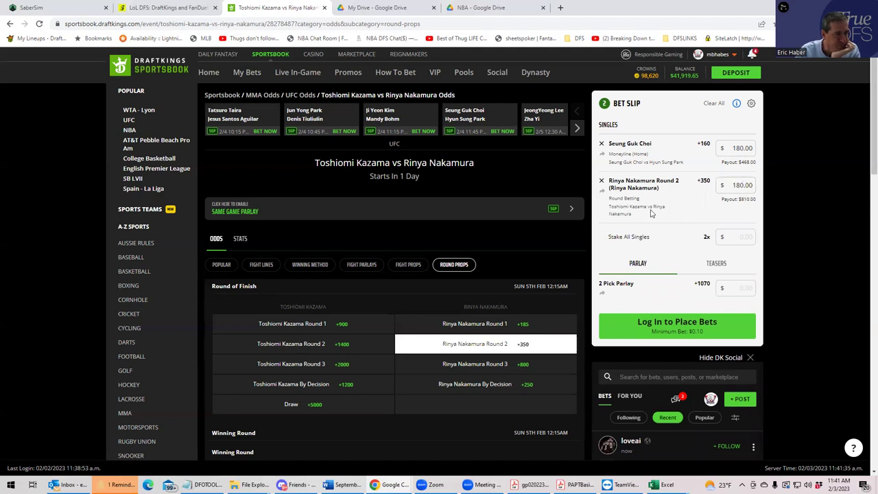
# - Add the JeongYeong Lee Round 2 finish from the JeongYeong Lee vs Zha Yi round props to the bet slip with a $180 stake
pyautogui.click(531, 117)
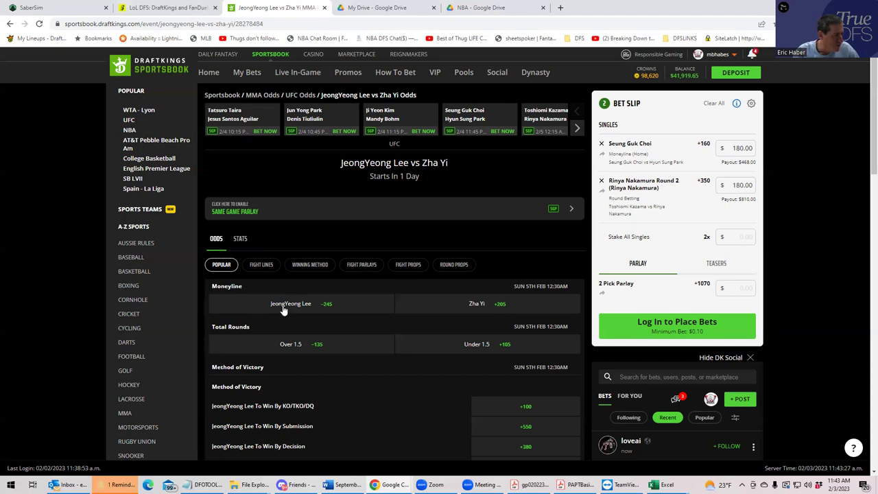
pyautogui.click(453, 264)
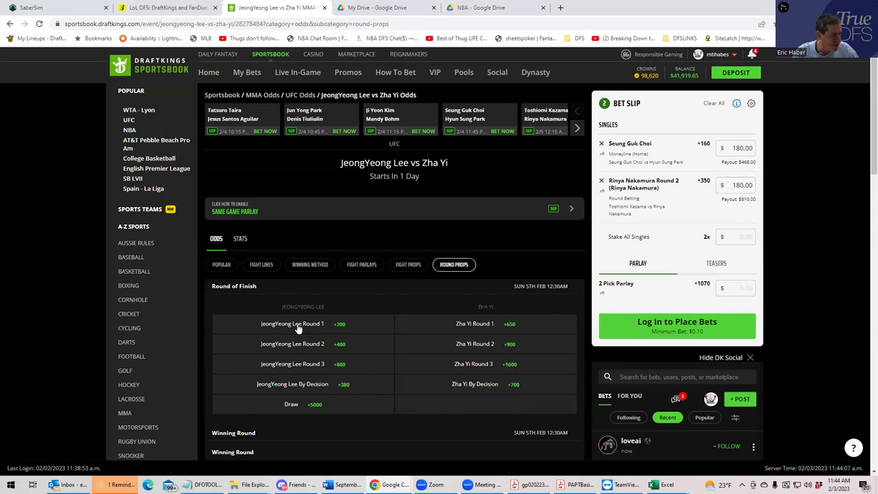
pyautogui.click(305, 347)
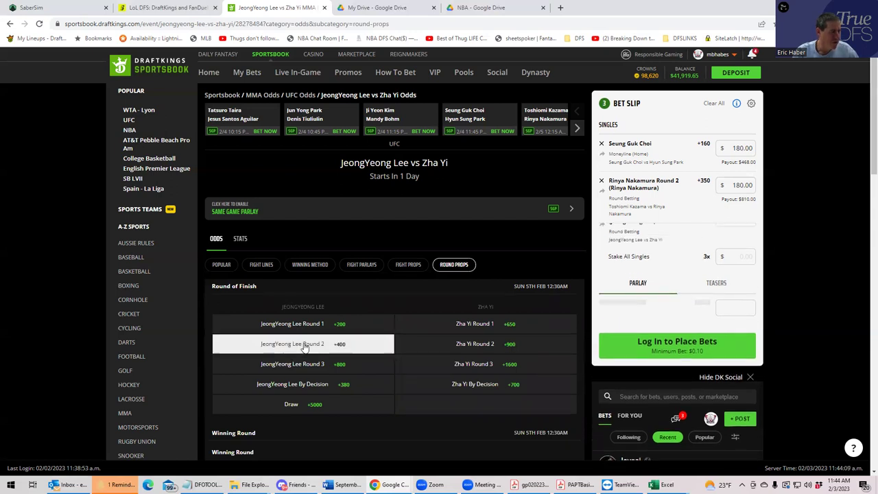
pyautogui.click(724, 237)
pyautogui.write('180')
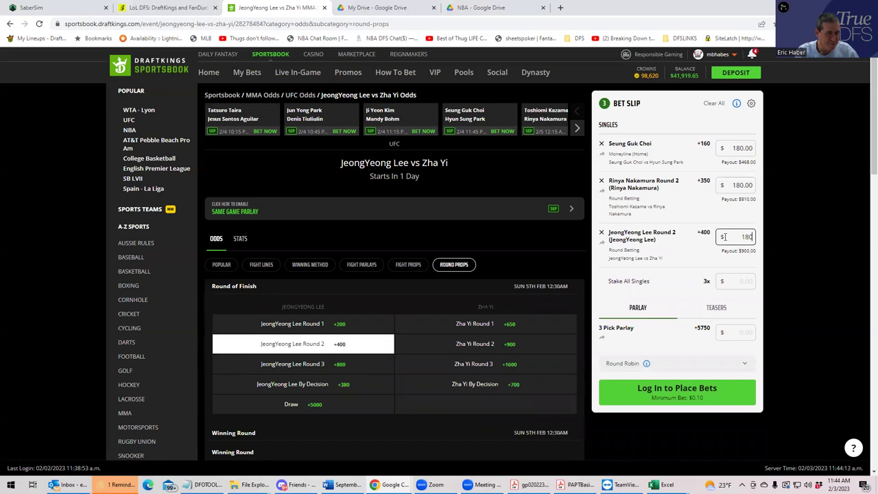
pyautogui.click(697, 273)
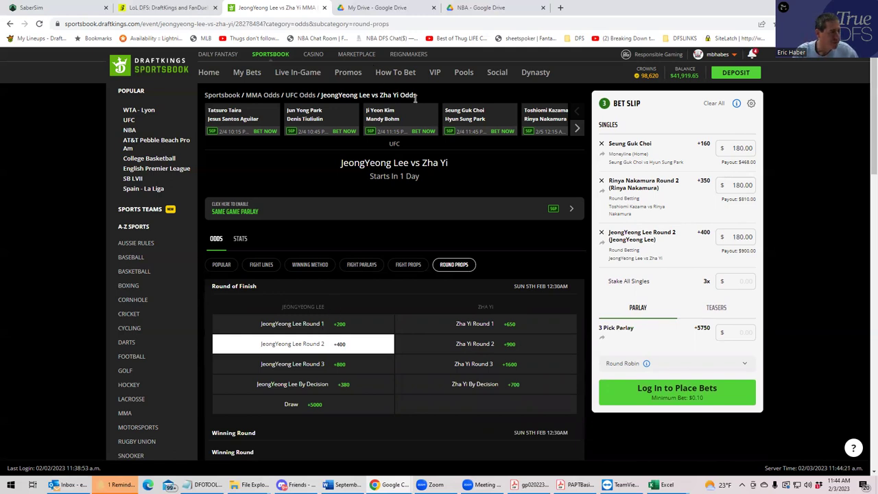
# - Add the Anshul Jubli moneyline from the Jeka Asparido Saragih vs Anshul Jubli fight to the bet slip with a $180 stake
pyautogui.click(577, 129)
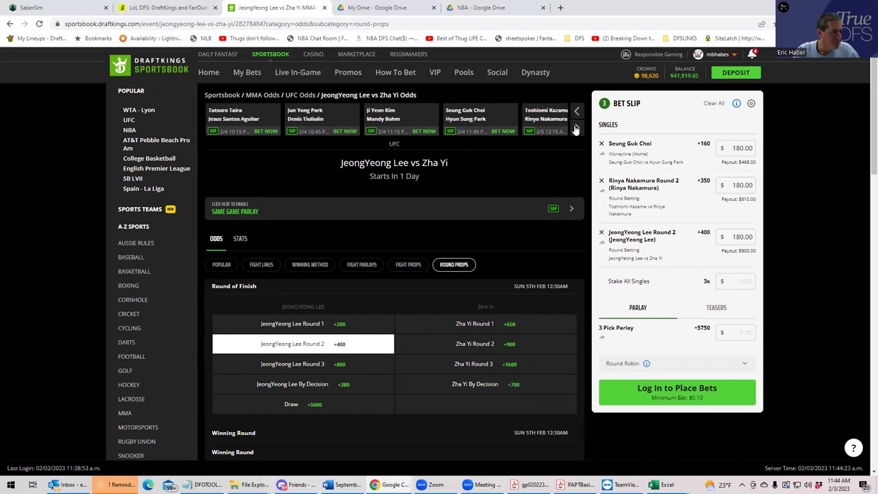
pyautogui.click(576, 128)
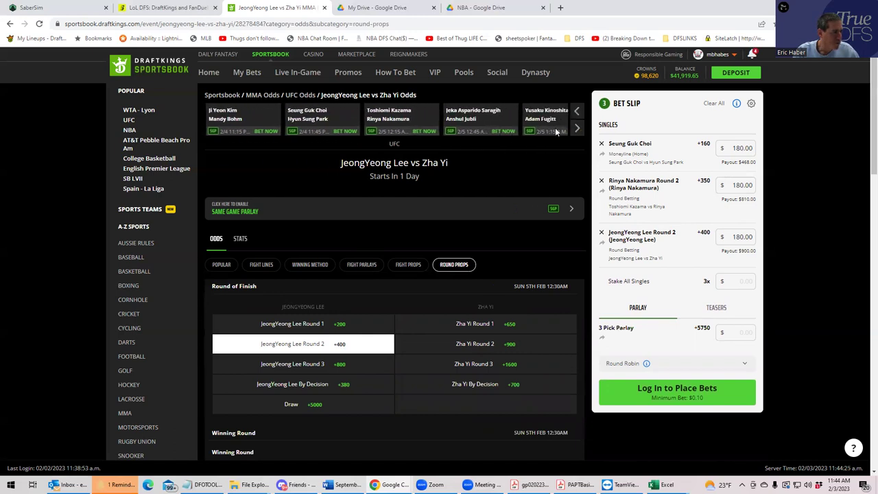
pyautogui.click(471, 114)
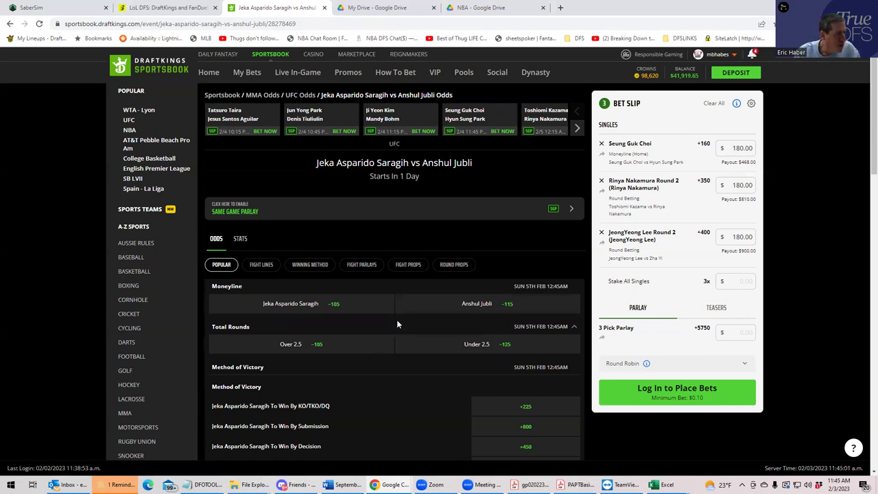
pyautogui.click(484, 305)
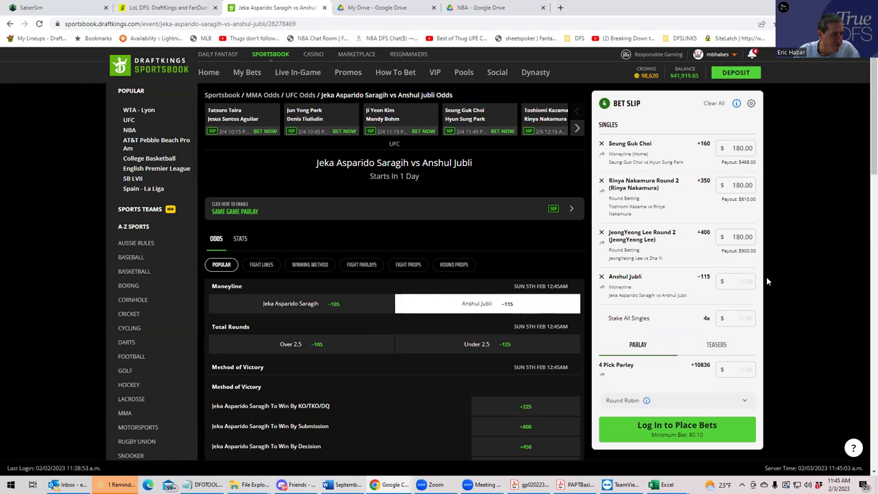
pyautogui.click(736, 283)
pyautogui.write('180')
pyautogui.click(738, 318)
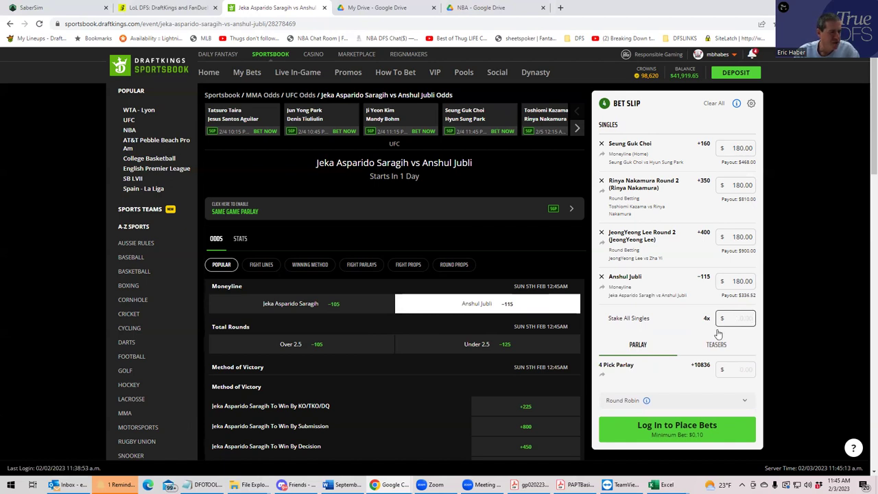
# - Add Yusaku Kinoshita To Win By Decision from the Kinoshita vs Adam Fugitt fight to the bet slip with a $180 stake
pyautogui.click(578, 131)
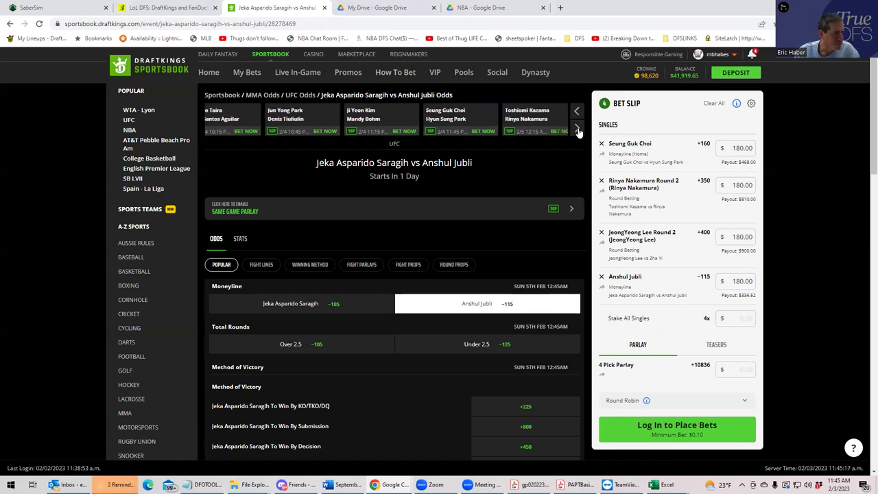
pyautogui.click(578, 129)
pyautogui.click(578, 129)
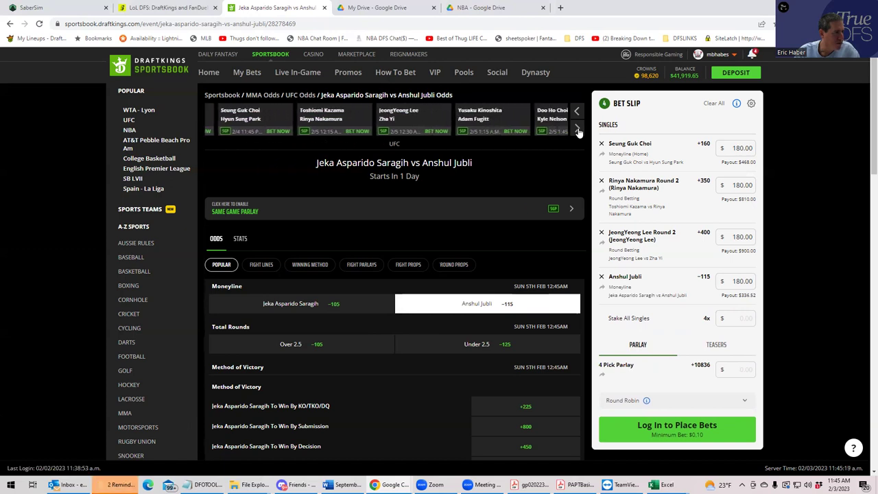
pyautogui.click(467, 116)
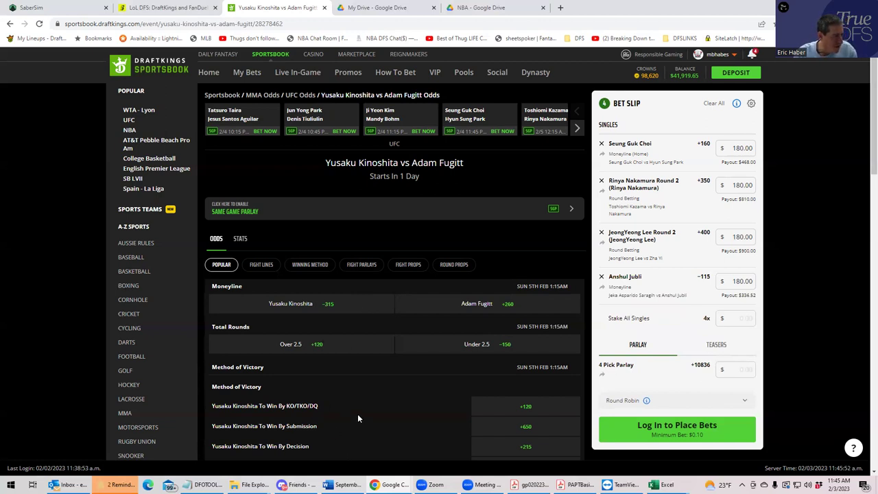
pyautogui.click(527, 447)
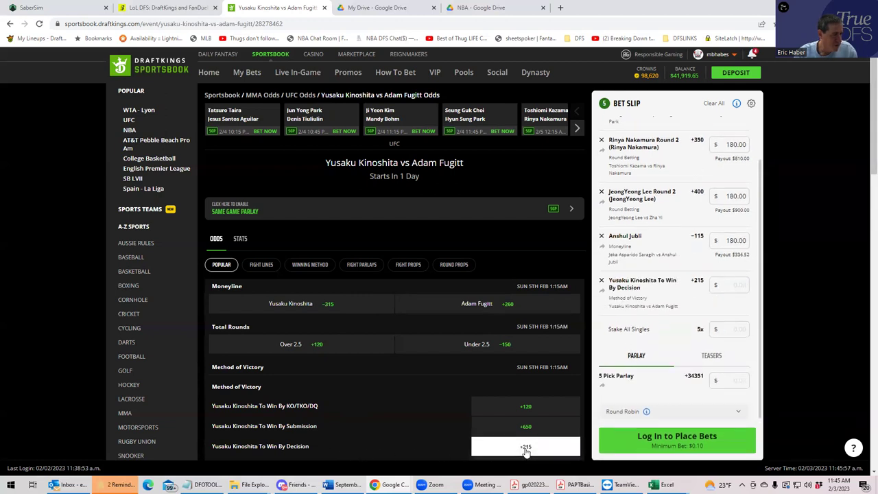
pyautogui.click(736, 284)
pyautogui.write('180')
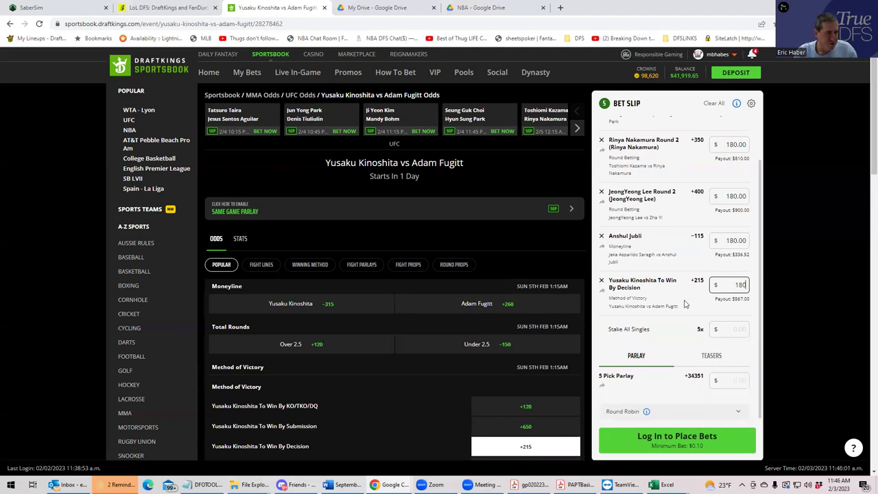
pyautogui.click(684, 303)
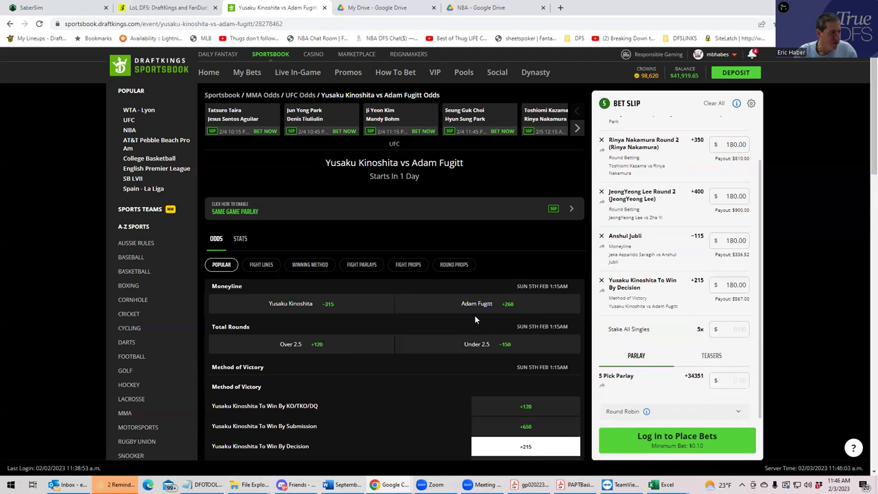
# - Add Kyle Nelson To Win By KO/TKO/DQ from the Doo Ho Choi vs Kyle Nelson fight to the bet slip with a $180 stake
pyautogui.click(577, 130)
pyautogui.click(578, 130)
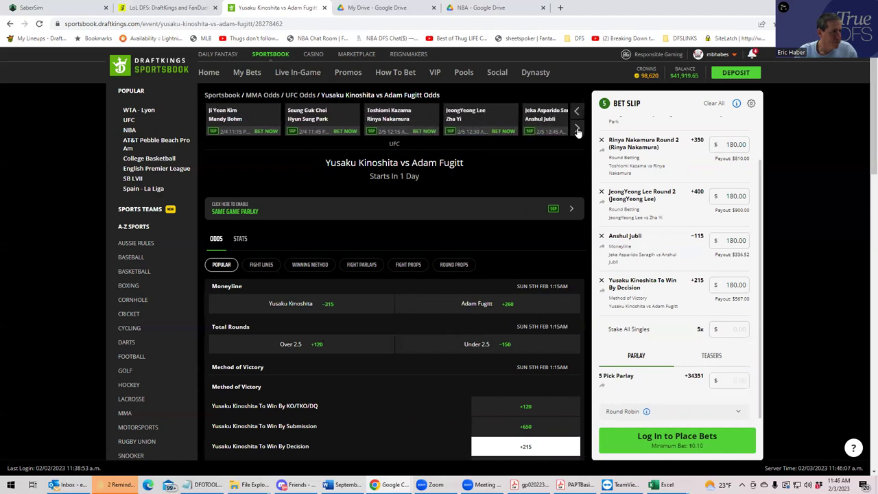
pyautogui.click(577, 131)
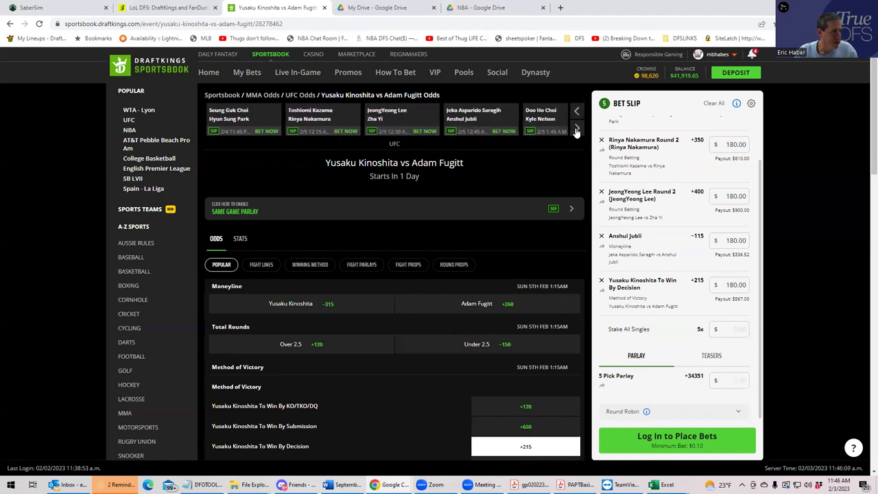
pyautogui.click(543, 118)
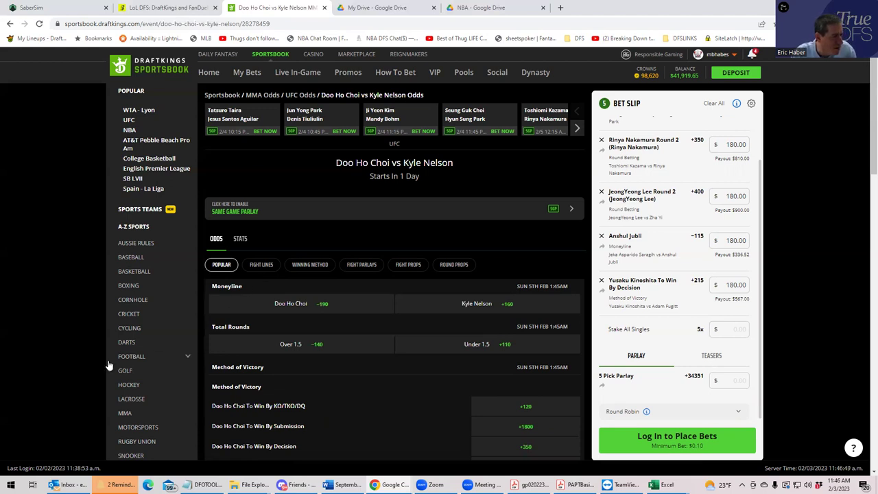
pyautogui.scroll(-1, 396, 391)
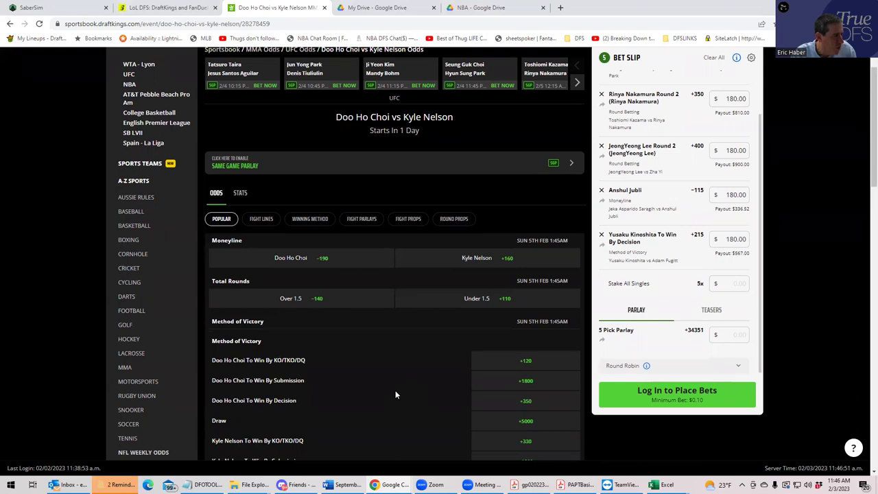
pyautogui.scroll(-2, 395, 390)
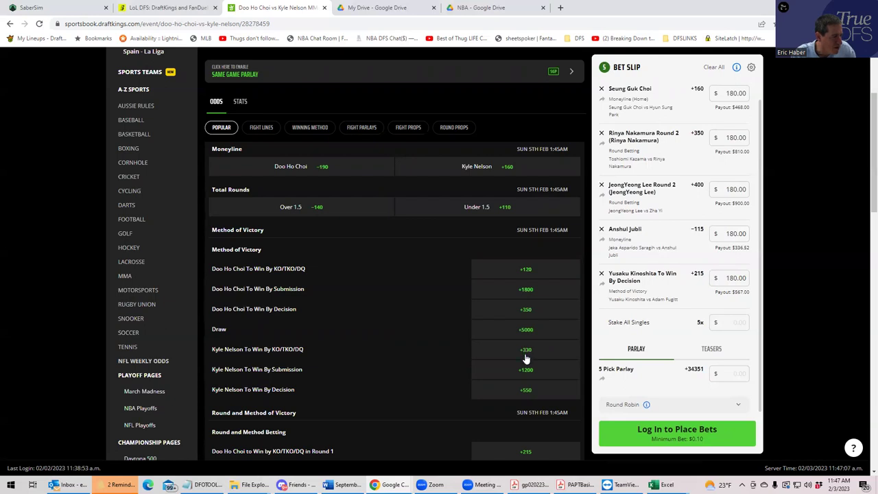
pyautogui.click(526, 352)
pyautogui.click(739, 277)
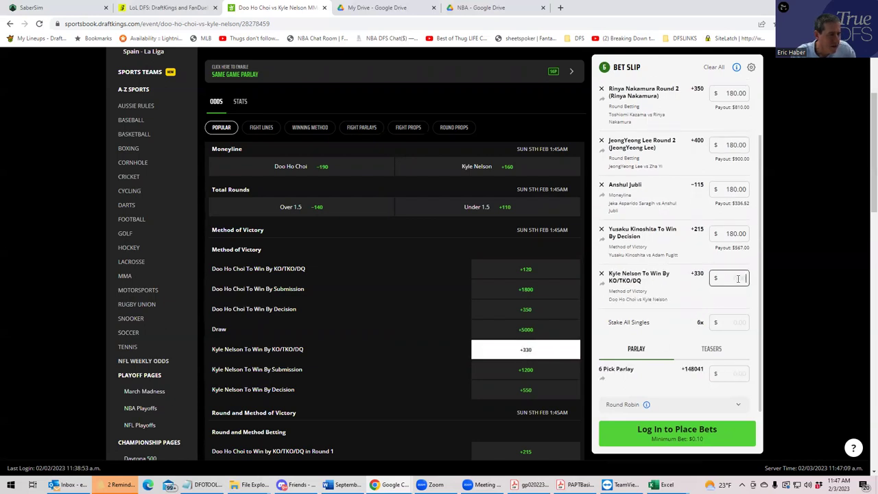
pyautogui.write('180')
pyautogui.click(687, 293)
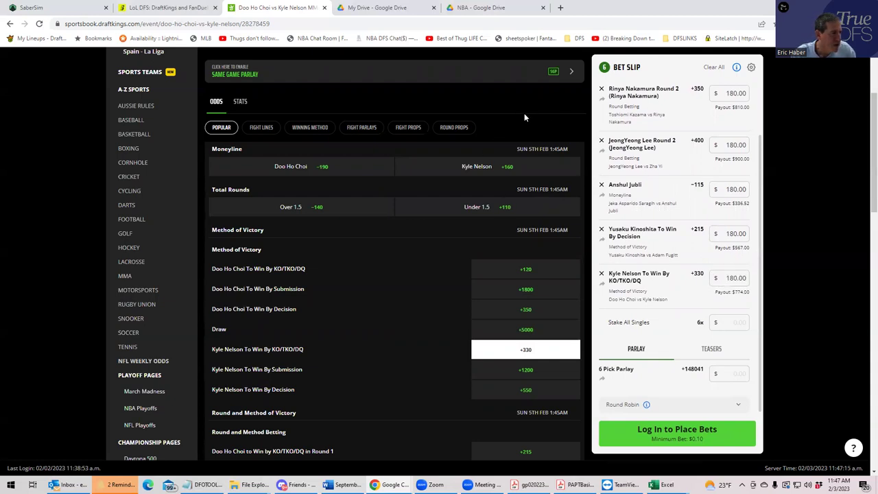
pyautogui.scroll(3, 525, 117)
pyautogui.click(576, 130)
pyautogui.click(576, 131)
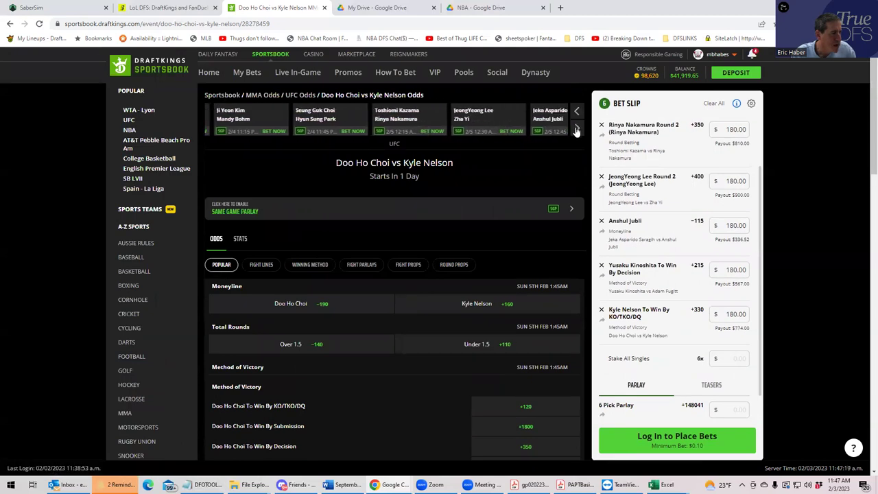
pyautogui.click(576, 130)
pyautogui.click(576, 131)
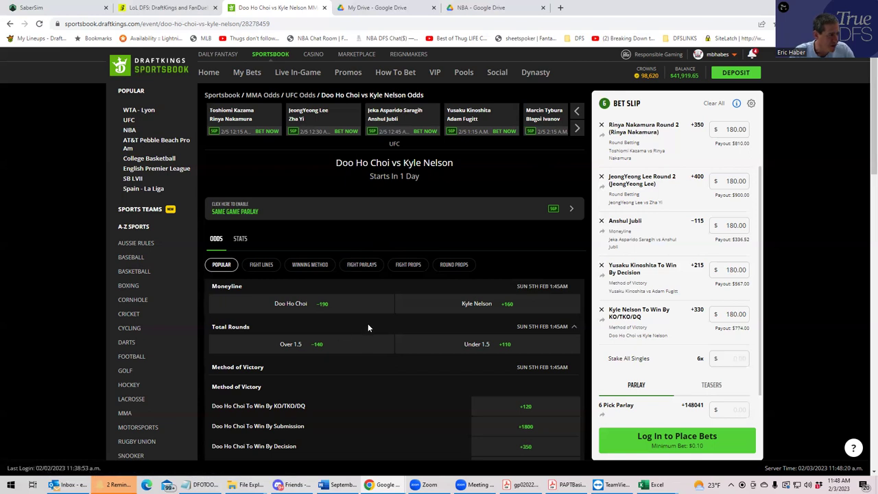
pyautogui.click(553, 113)
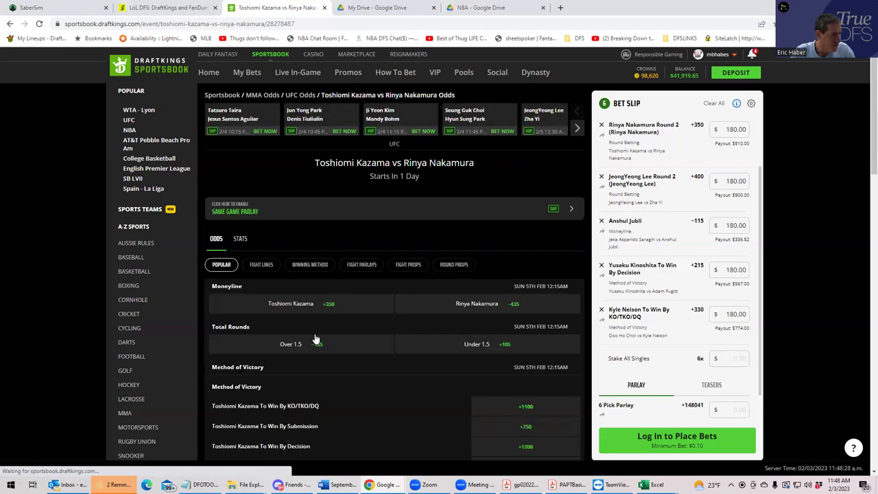
# - Open the odds page of the Marcin Tybura vs Blagoi Ivanov fight
pyautogui.click(580, 131)
pyautogui.click(579, 130)
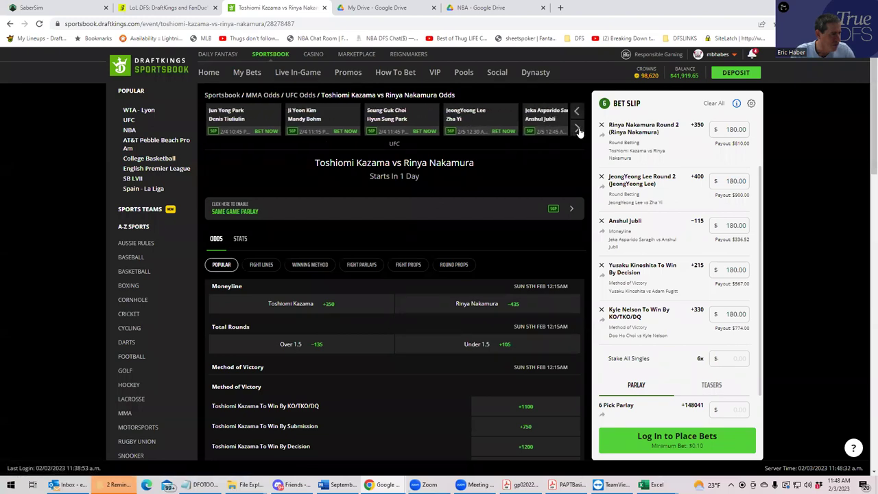
pyautogui.click(580, 130)
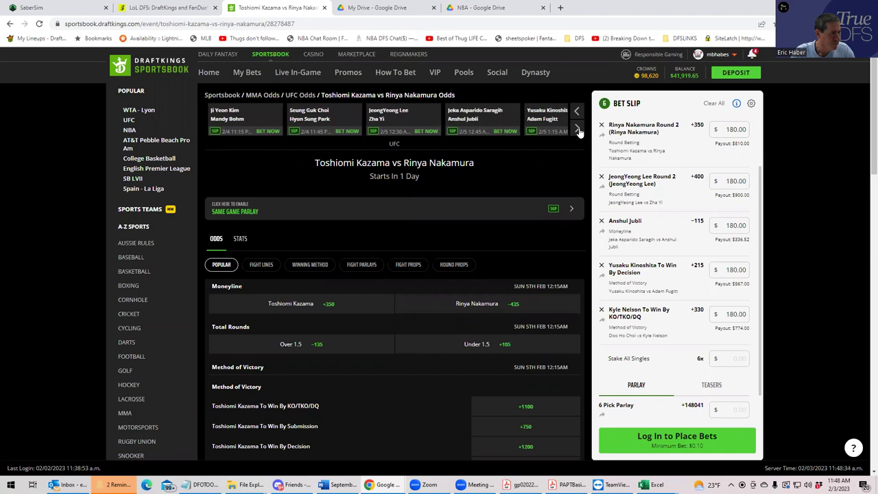
pyautogui.click(580, 130)
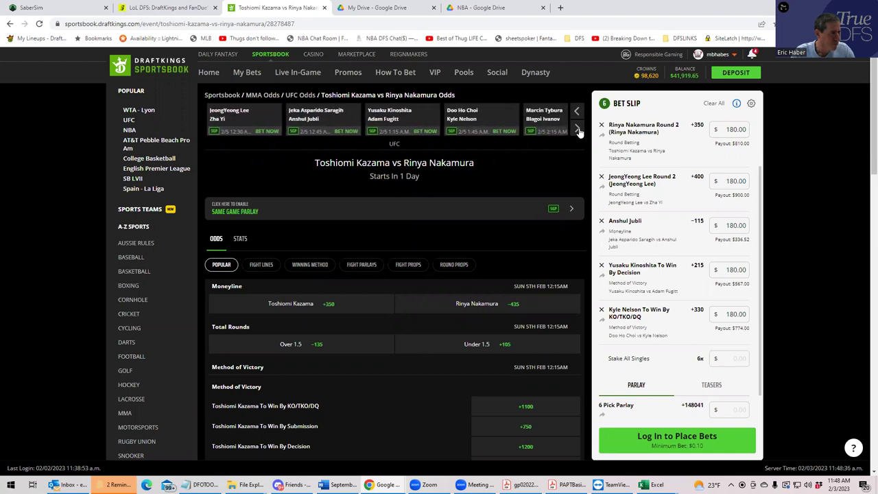
pyautogui.click(547, 118)
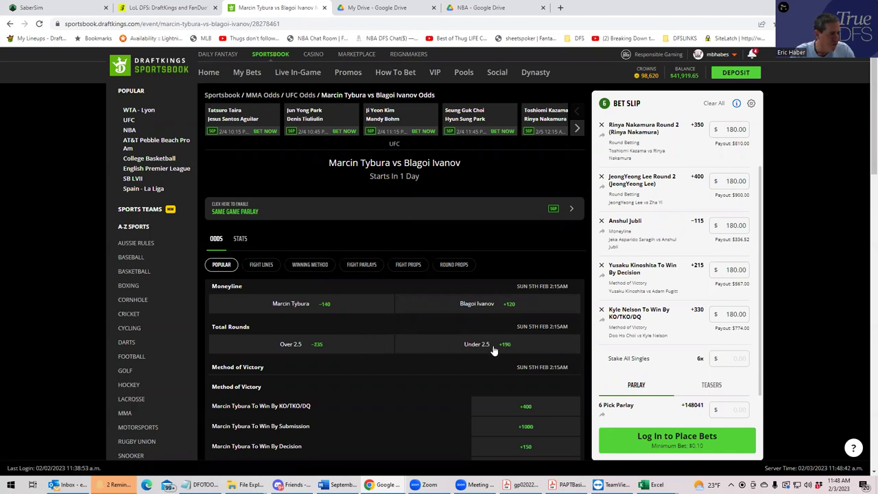
# - Add No on Fight to go the Distance from the Tybura vs Ivanov fight props to the bet slip with a $180 stake
pyautogui.click(261, 264)
pyautogui.scroll(-2, 379, 335)
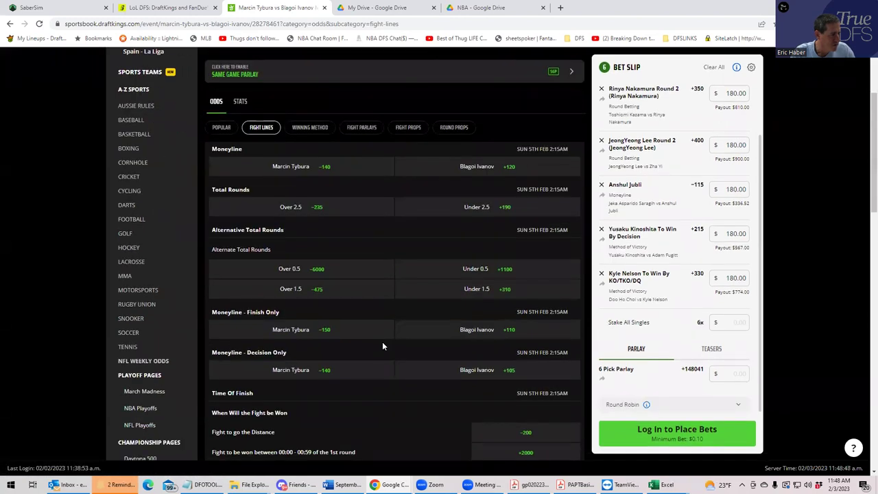
pyautogui.scroll(-3, 382, 347)
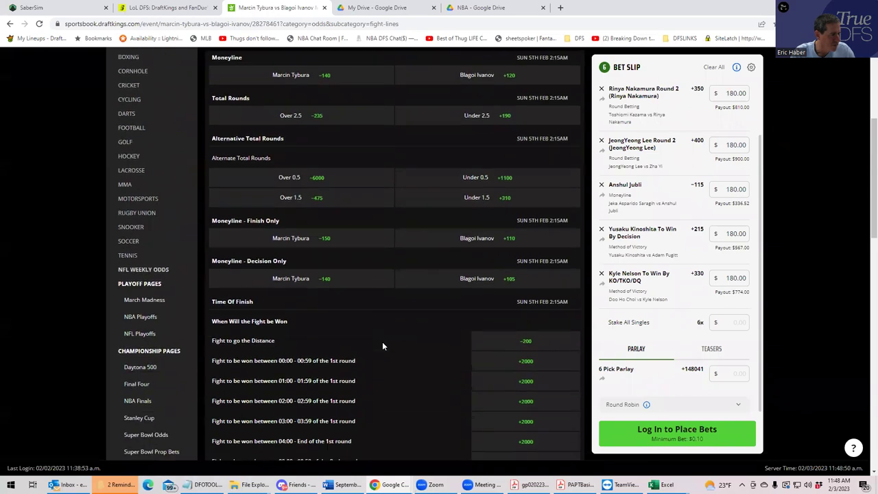
pyautogui.scroll(5, 382, 347)
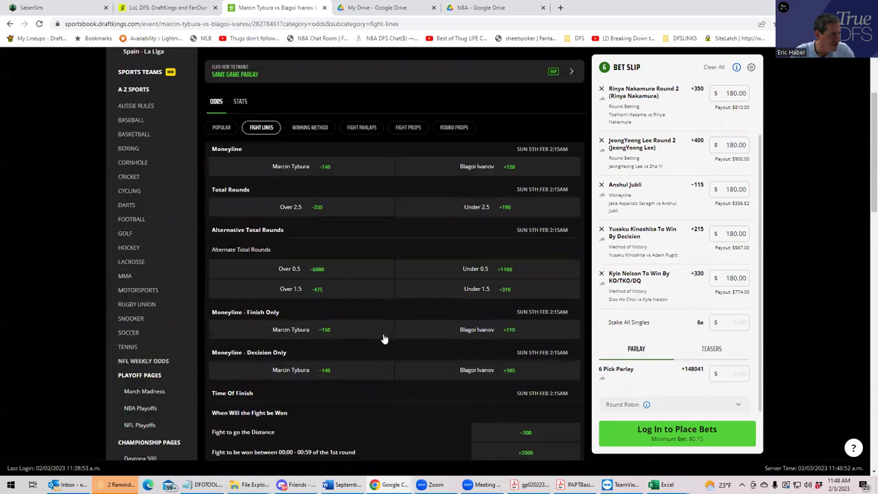
pyautogui.click(404, 267)
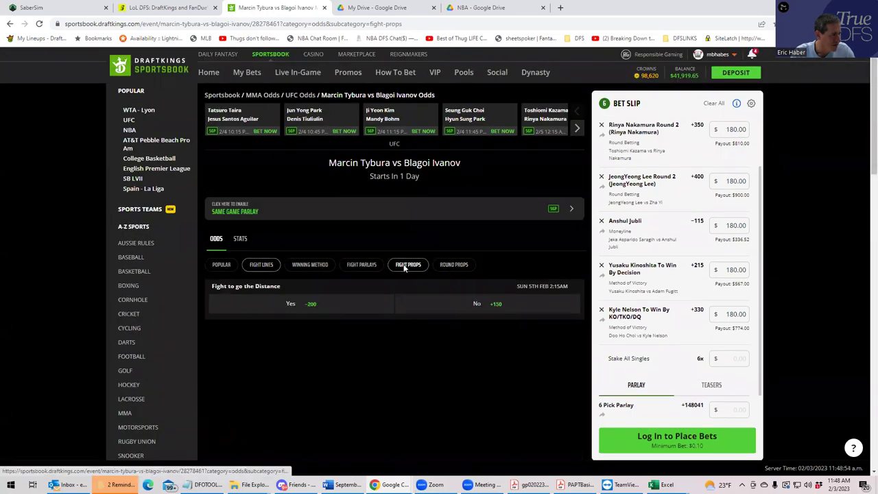
pyautogui.click(478, 306)
pyautogui.click(728, 291)
pyautogui.write('180')
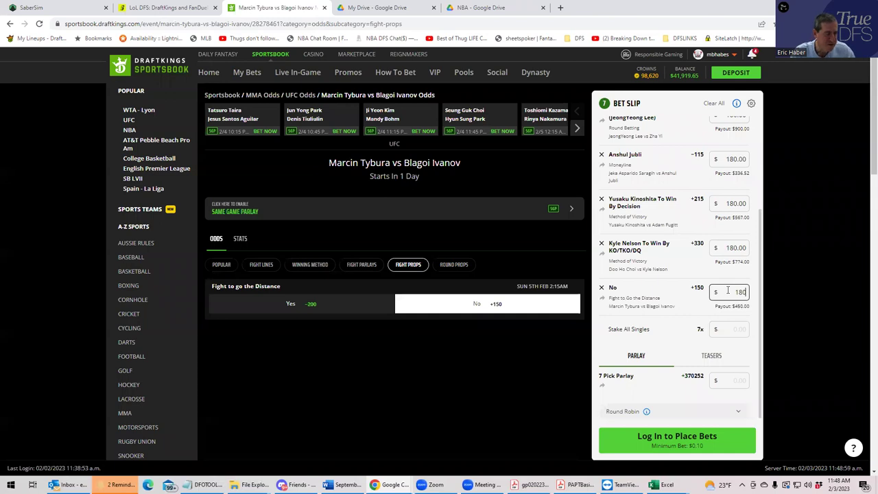
pyautogui.click(729, 329)
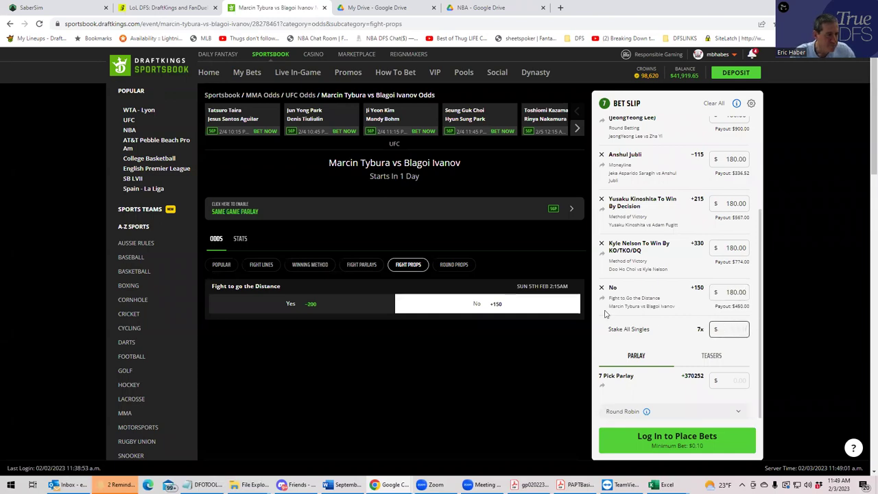
# - Open the odds page of the Da Un Jung vs Devin Clark fight
pyautogui.click(576, 129)
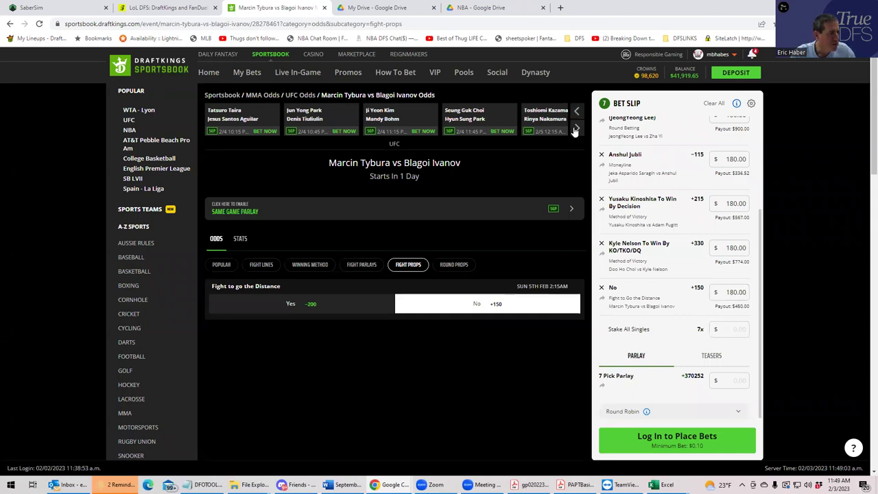
pyautogui.click(576, 129)
pyautogui.click(576, 129)
pyautogui.click(577, 129)
pyautogui.click(577, 129)
pyautogui.click(577, 128)
pyautogui.click(576, 129)
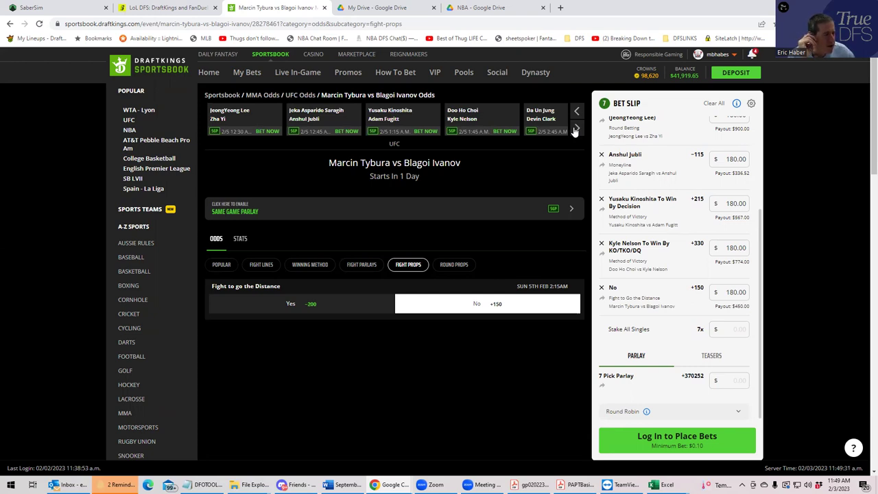
pyautogui.click(535, 118)
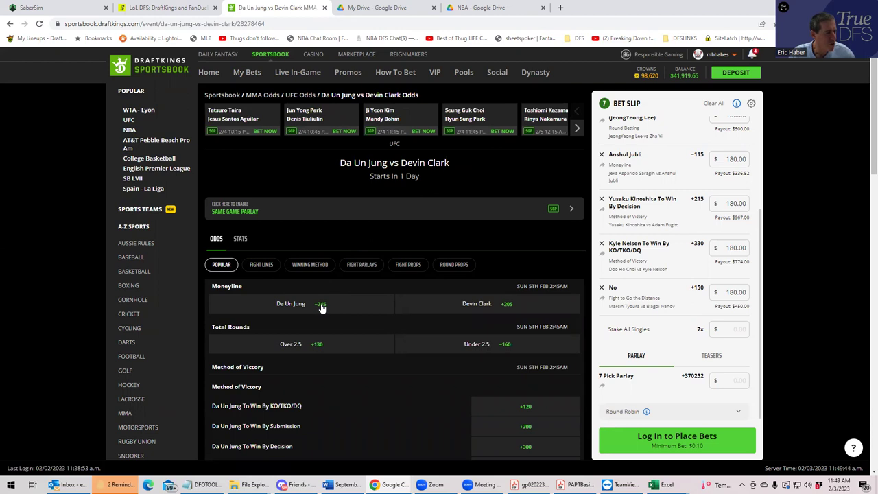
# - Add the Devin Clark moneyline to the bet slip with a $180 stake
pyautogui.click(480, 306)
pyautogui.click(732, 291)
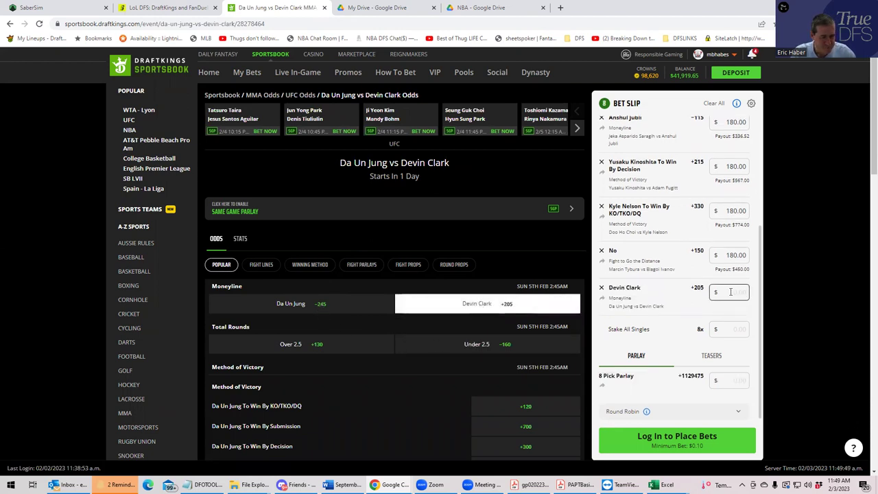
pyautogui.write('180')
pyautogui.click(733, 330)
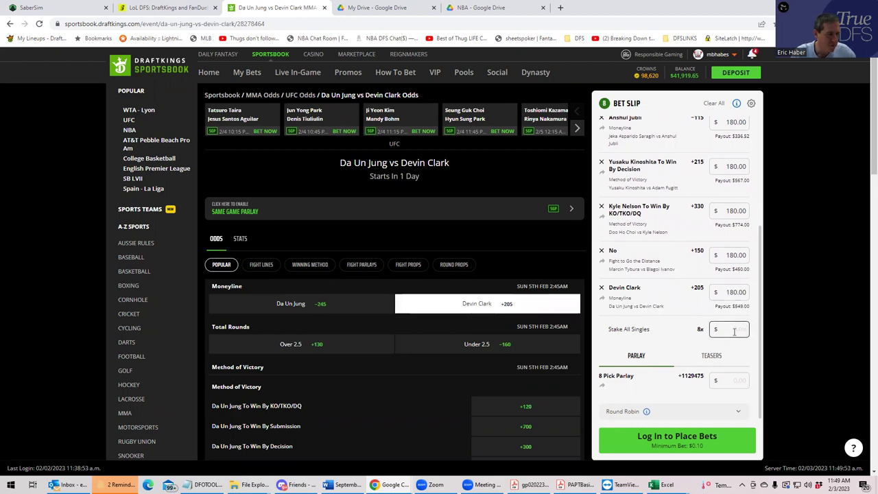
# - Open the odds page of the Derrick Lewis vs Sergey Spivak fight
pyautogui.click(577, 128)
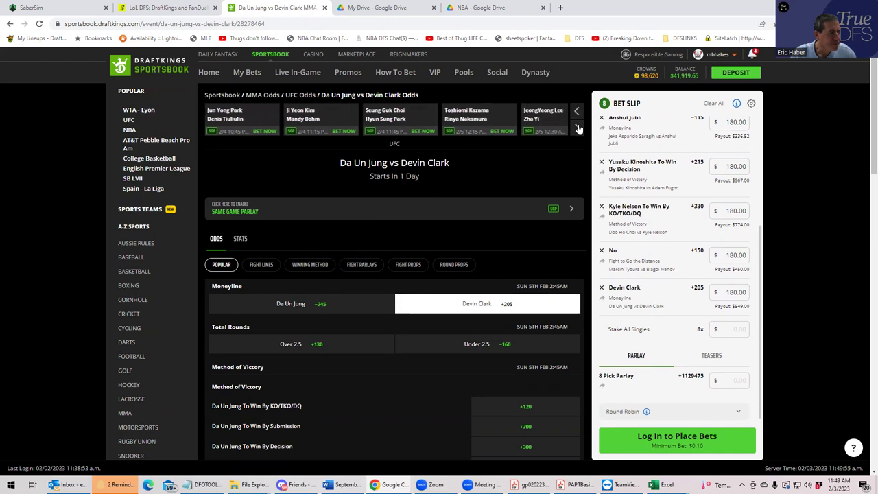
pyautogui.click(577, 128)
pyautogui.click(577, 128)
pyautogui.click(577, 128)
pyautogui.click(577, 128)
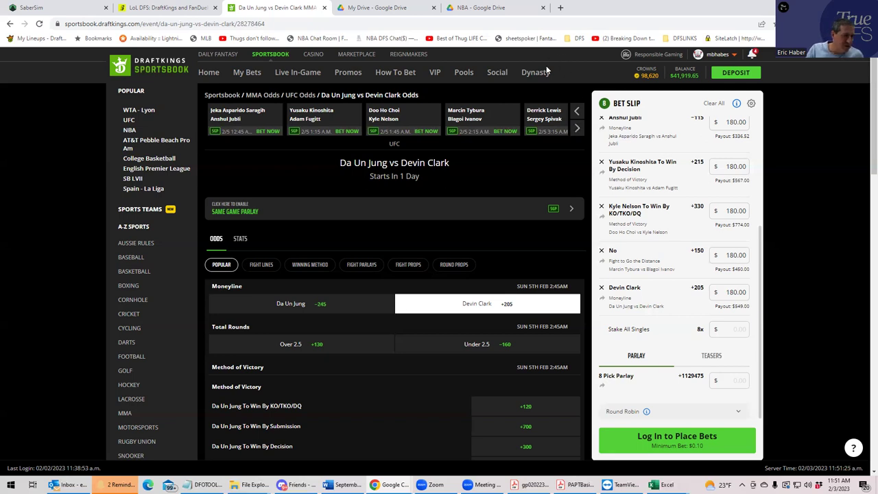
pyautogui.click(542, 120)
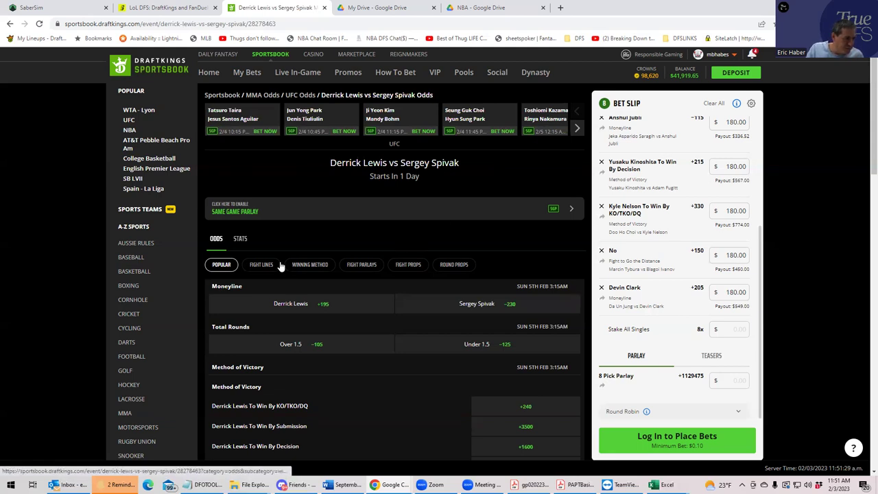
# - Add Sergey Spivak By Decision from the Lewis vs Spivak round props to the bet slip with a $180 stake
pyautogui.scroll(-3, 345, 364)
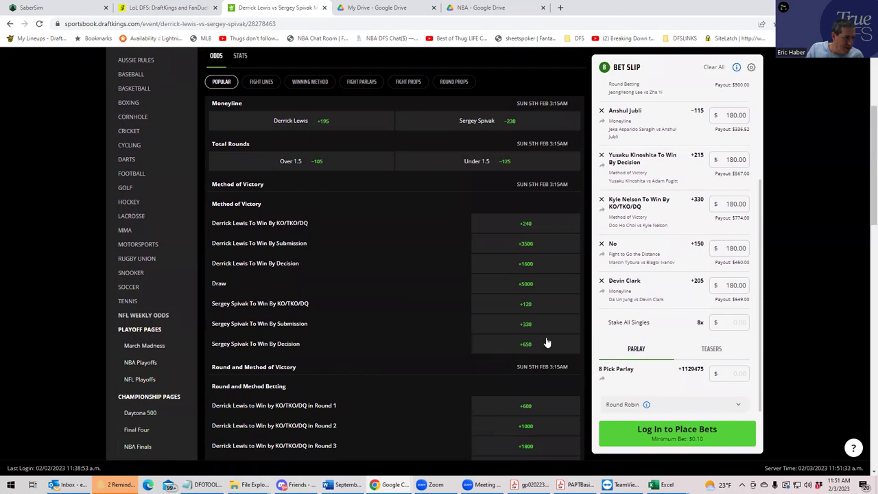
pyautogui.scroll(1, 542, 341)
pyautogui.scroll(3, 542, 341)
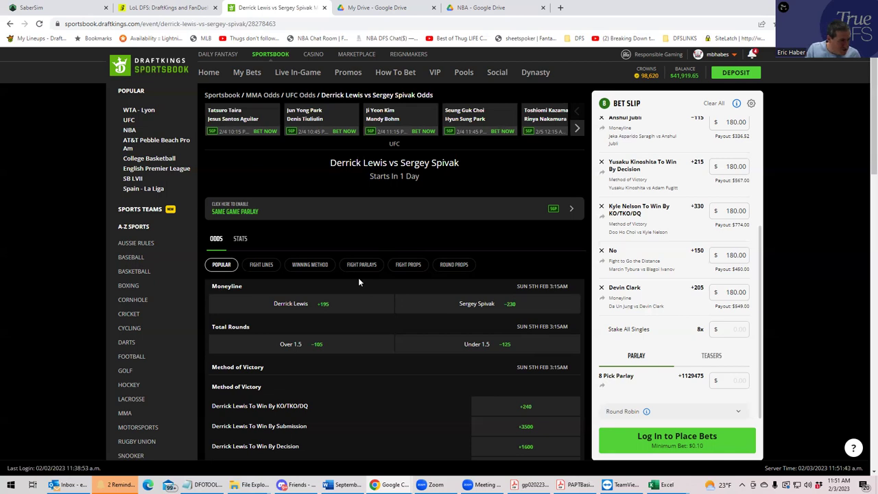
pyautogui.click(444, 269)
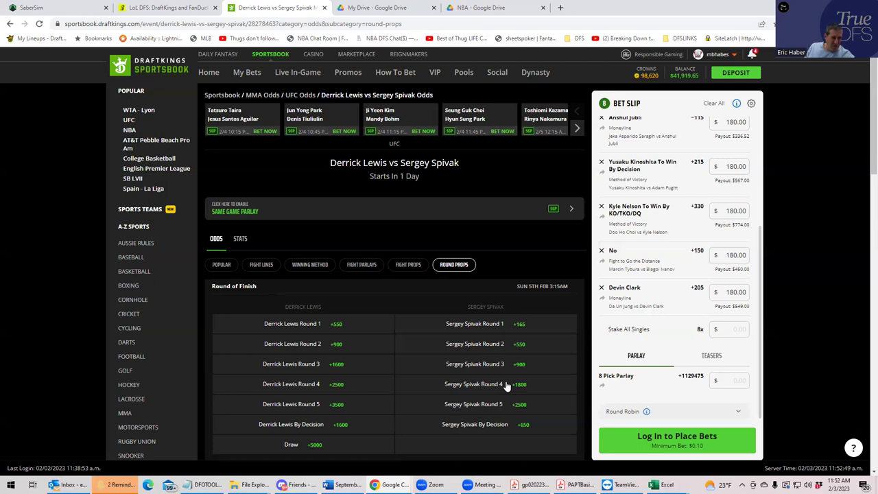
pyautogui.click(486, 427)
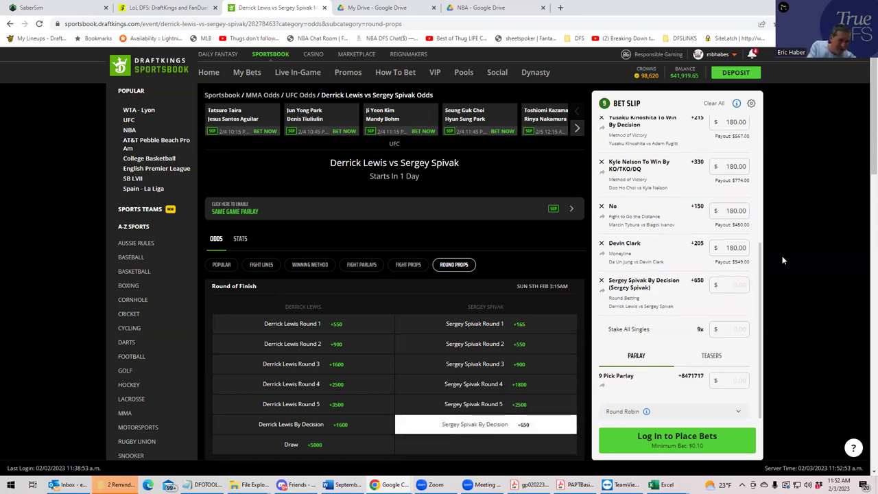
pyautogui.click(736, 284)
pyautogui.write('180')
pyautogui.click(699, 308)
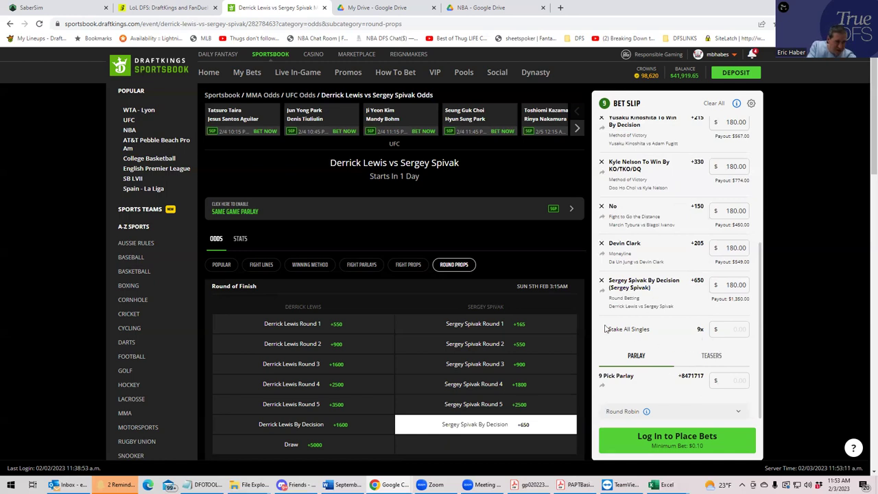
# - Add Sergey Spivak Round 2 to the bet slip with a $180 stake and clear the stake on Sergey Spivak By Decision
pyautogui.click(484, 350)
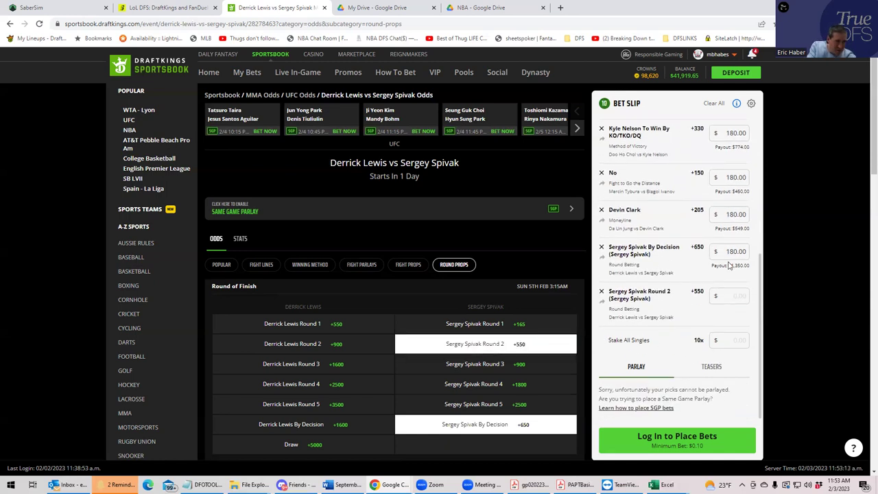
pyautogui.click(727, 251)
pyautogui.press('BackSpace')
pyautogui.click(726, 295)
pyautogui.write('1')
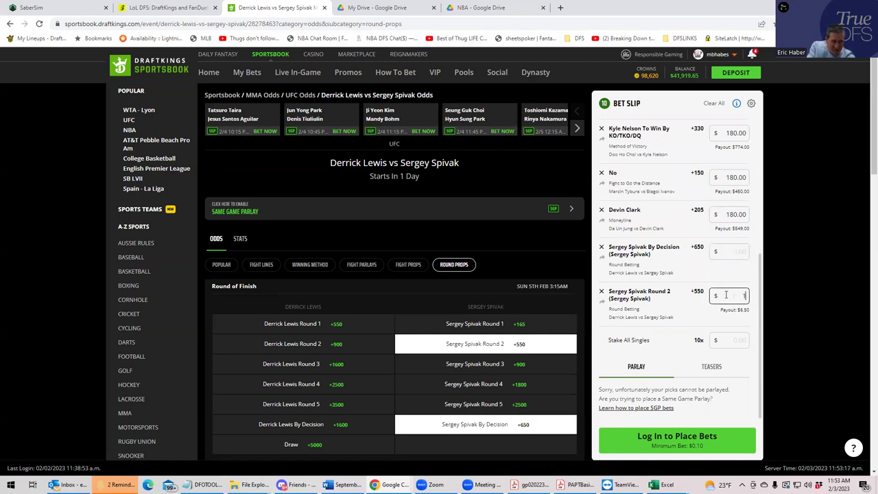
pyautogui.write('80')
pyautogui.click(730, 322)
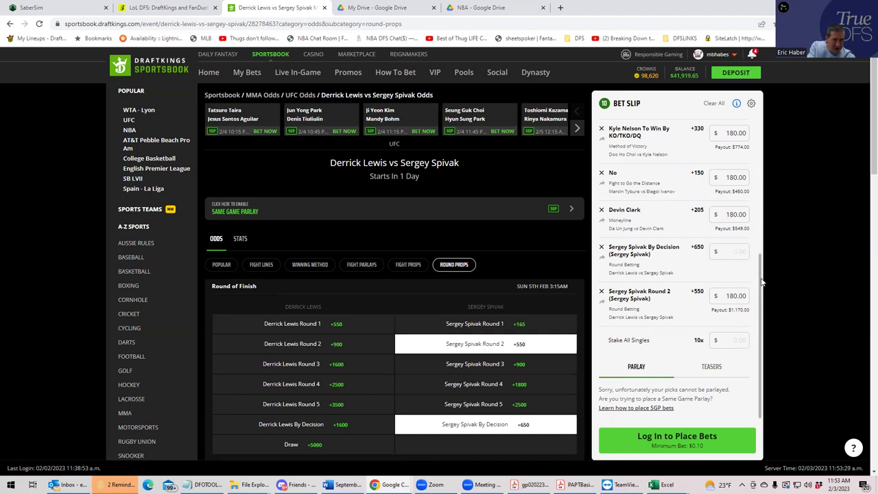
pyautogui.scroll(1, 768, 252)
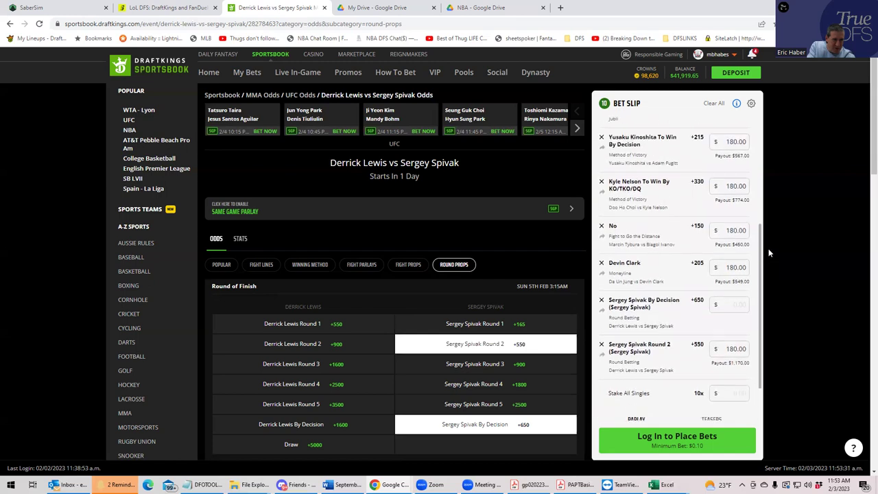
pyautogui.moveTo(767, 247); pyautogui.dragTo(769, 125)
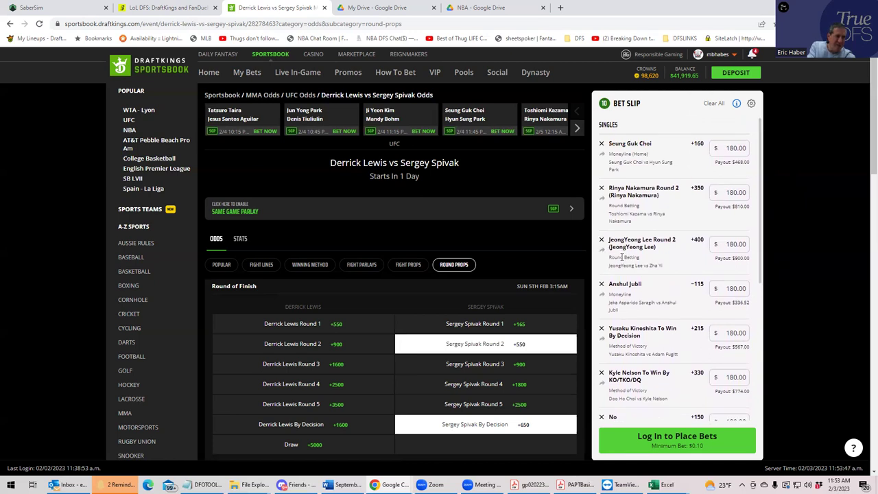